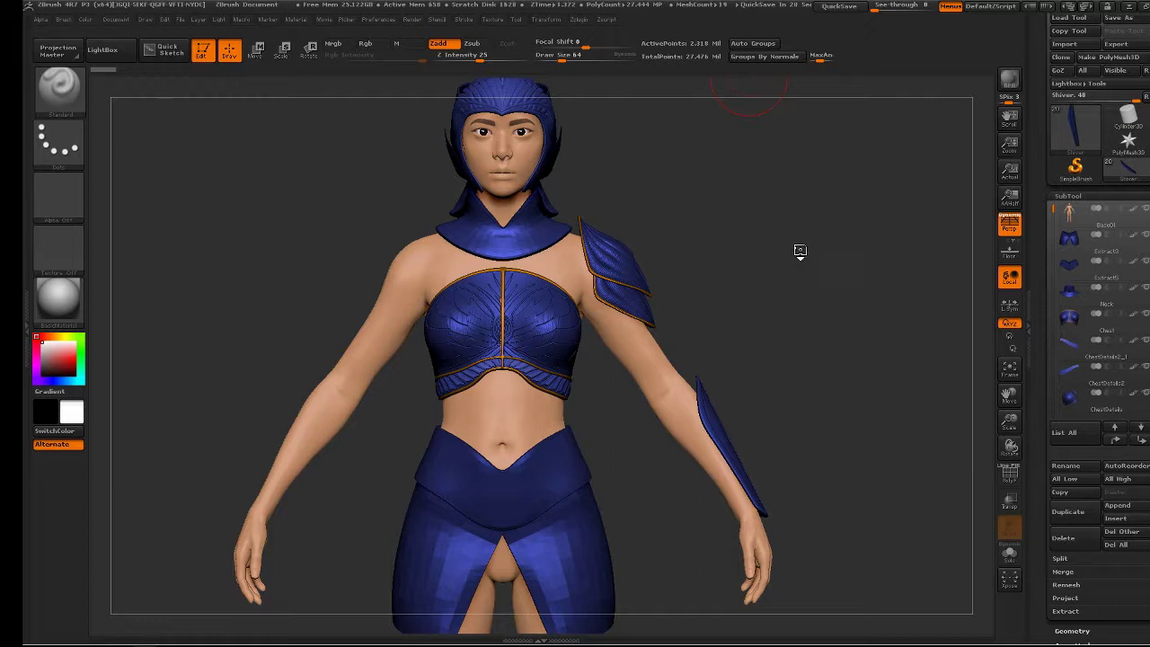
Examine the armoured character from head to feet, from the front, side and three-quarter angles
{"action": "left_click_drag", "start_coordinate": [785, 267], "coordinate": [813, 231]}
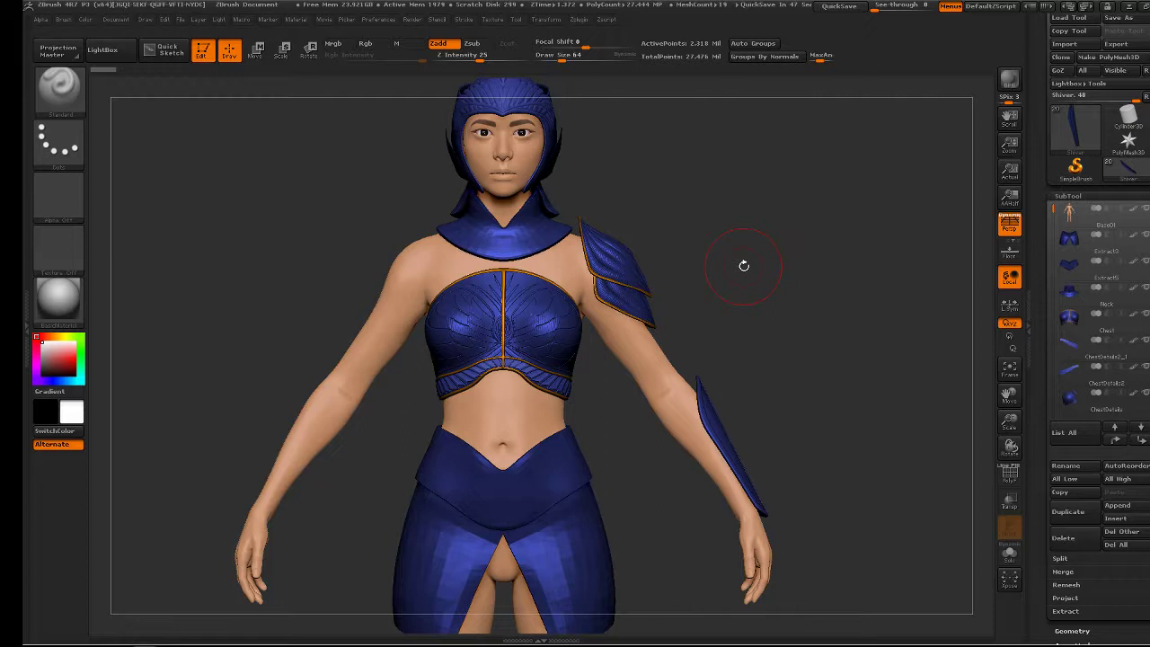
{"action": "left_click_drag", "start_coordinate": [673, 229], "coordinate": [431, 237]}
{"action": "left_click_drag", "start_coordinate": [742, 308], "coordinate": [812, 193]}
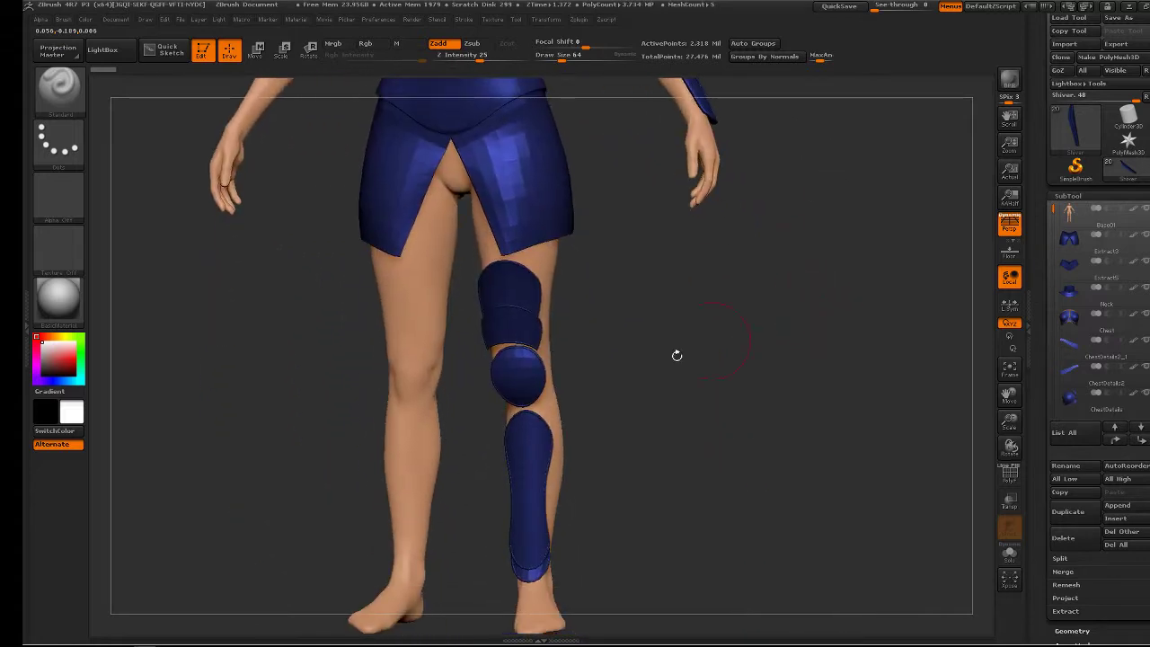
{"action": "left_click_drag", "start_coordinate": [678, 359], "coordinate": [450, 361]}
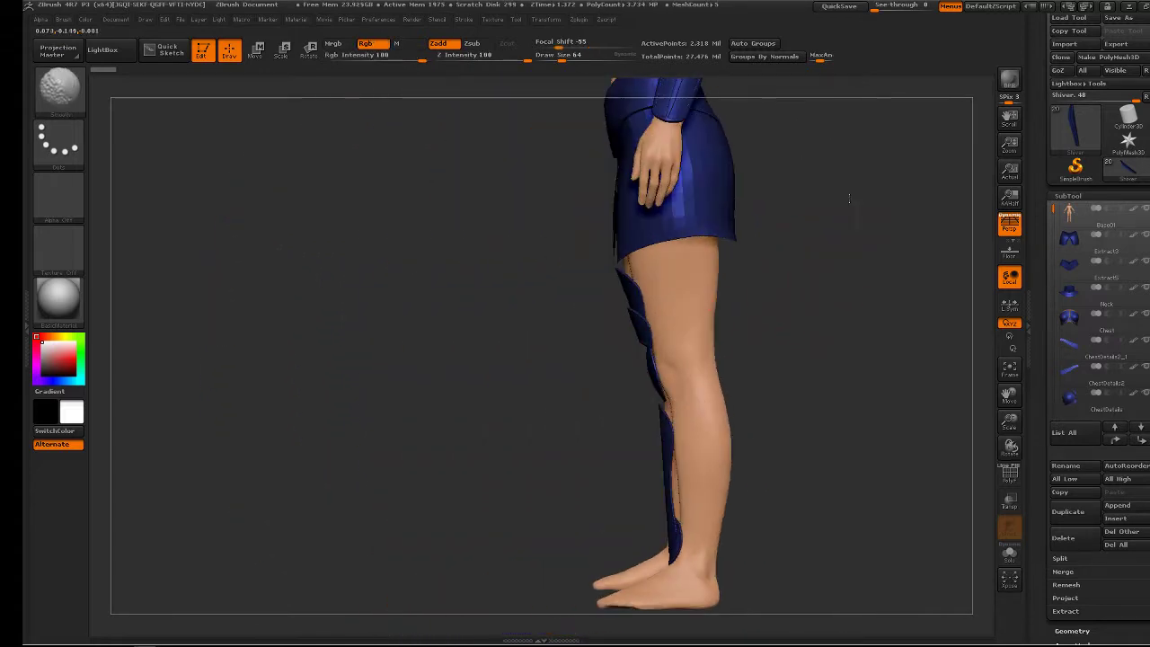
{"action": "left_click_drag", "start_coordinate": [885, 171], "coordinate": [854, 316], "text": "alt"}
{"action": "left_click_drag", "start_coordinate": [873, 111], "coordinate": [854, 341], "text": "alt"}
{"action": "left_click_drag", "start_coordinate": [503, 230], "coordinate": [701, 341], "text": "alt"}
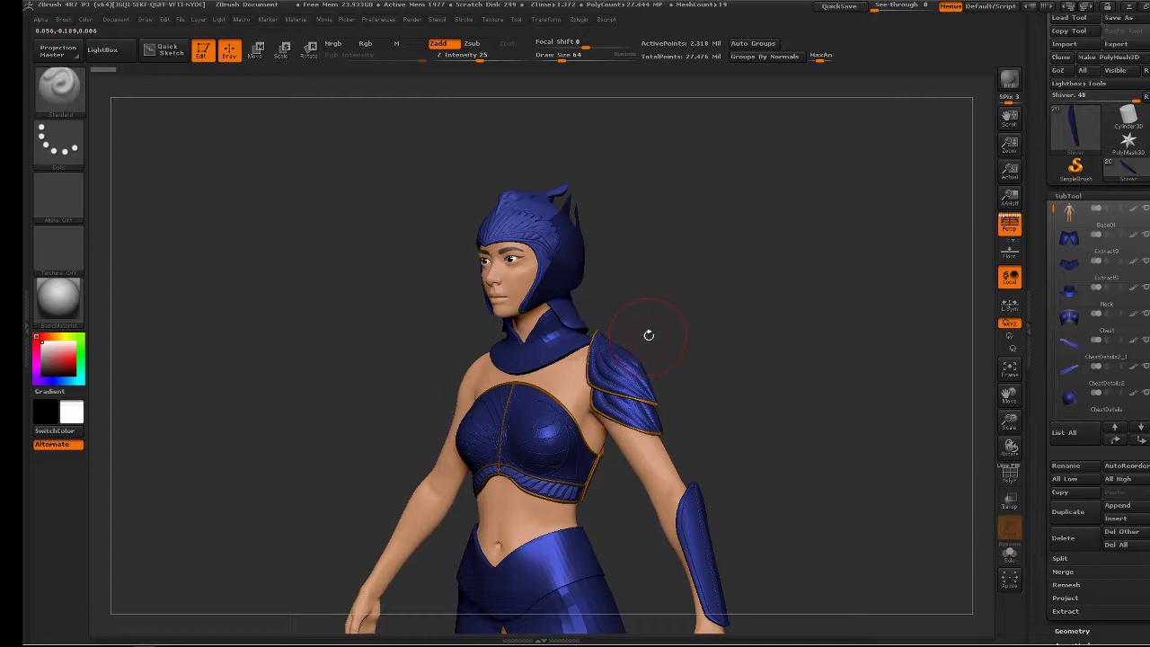
{"action": "left_click_drag", "start_coordinate": [660, 286], "coordinate": [737, 301]}
{"action": "left_click_drag", "start_coordinate": [862, 252], "coordinate": [731, 283]}
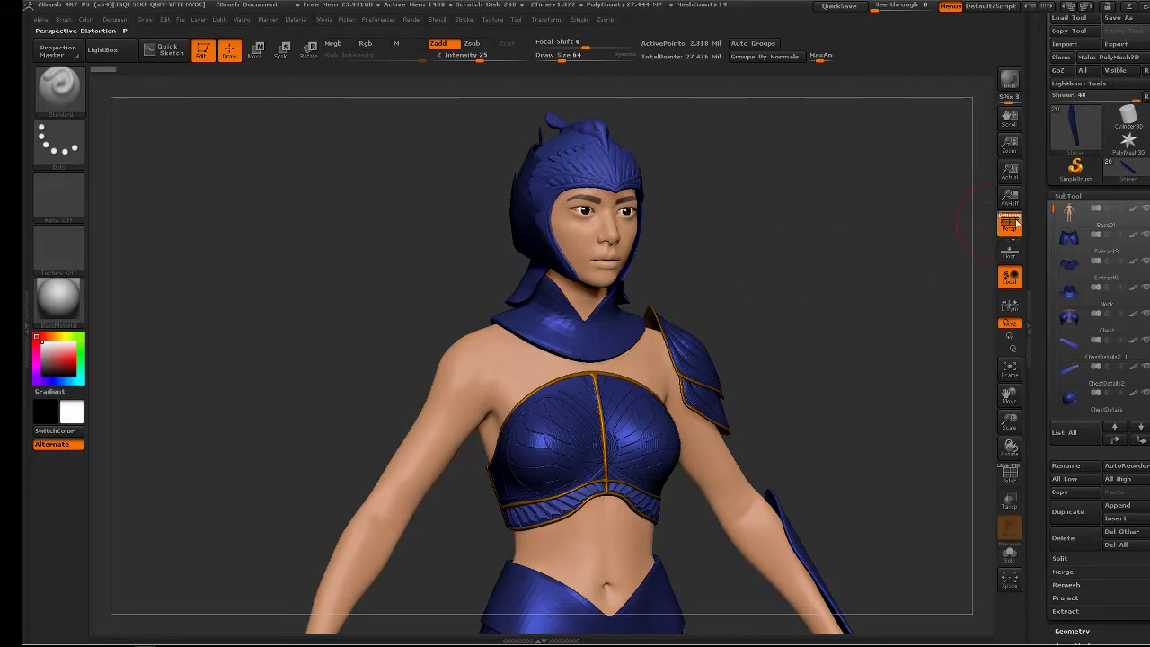
Select the Base01 body subtool and hide all the other subtools
{"action": "left_click", "coordinate": [1071, 216]}
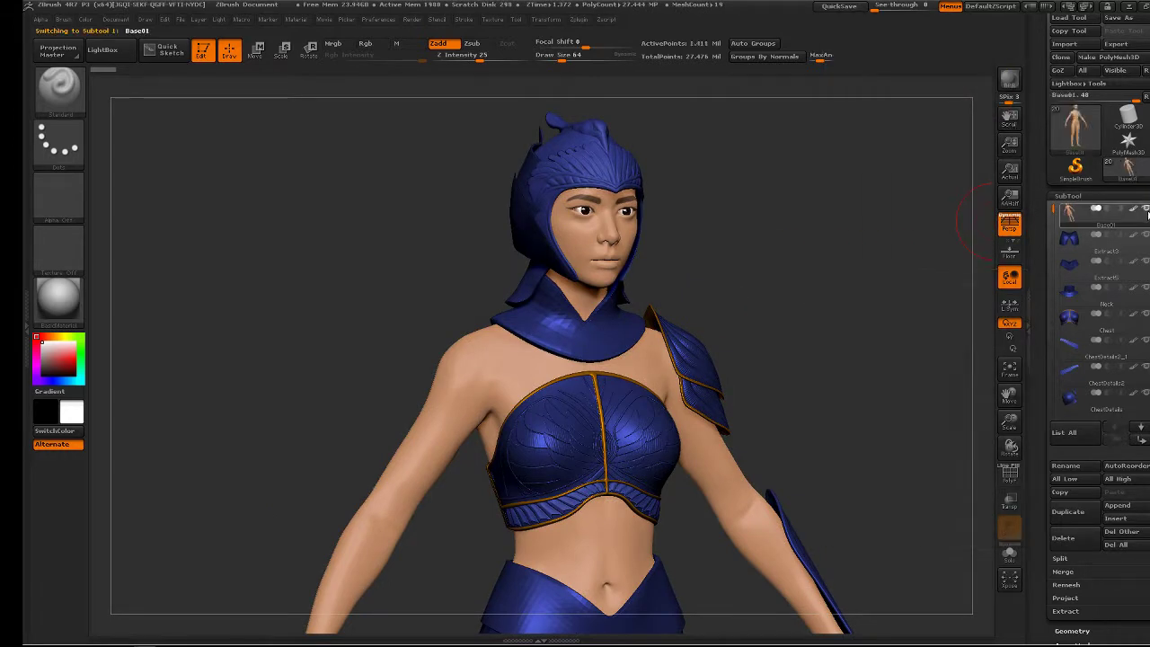
{"action": "left_click", "coordinate": [1146, 209]}
{"action": "left_click_drag", "start_coordinate": [808, 260], "coordinate": [768, 296], "text": "shift"}
Examine the bare body and face from several angles and check the mesh's subdivision levels
{"action": "left_click_drag", "start_coordinate": [515, 425], "coordinate": [249, 222], "text": "alt"}
{"action": "left_click_drag", "start_coordinate": [447, 525], "coordinate": [415, 187], "text": "alt"}
{"action": "left_click_drag", "start_coordinate": [380, 349], "coordinate": [521, 334]}
{"action": "left_click_drag", "start_coordinate": [539, 177], "coordinate": [682, 584]}
{"action": "left_click_drag", "start_coordinate": [692, 269], "coordinate": [743, 629], "text": "alt"}
{"action": "left_click_drag", "start_coordinate": [566, 249], "coordinate": [426, 247]}
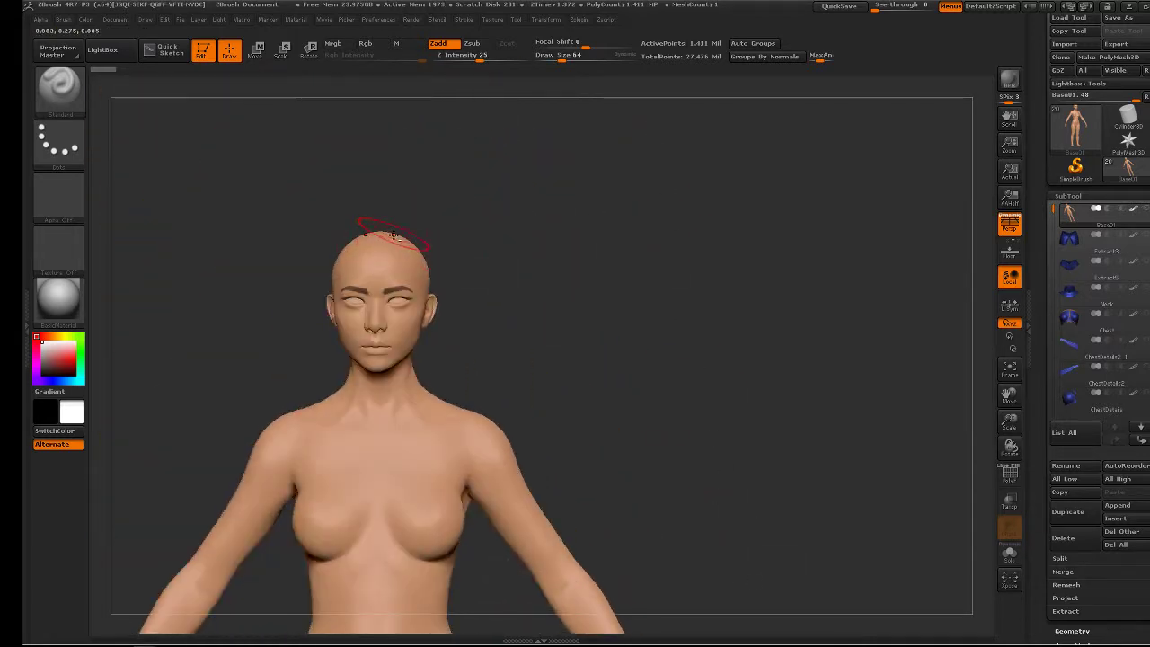
{"action": "mouse_move", "coordinate": [418, 242]}
{"action": "left_mouse_down", "text": "shift"}
{"action": "mouse_move", "coordinate": [406, 244]}
{"action": "mouse_move", "coordinate": [411, 253]}
{"action": "left_mouse_up", "text": "shift"}
{"action": "mouse_move", "coordinate": [515, 223]}
{"action": "left_mouse_down"}
{"action": "mouse_move", "coordinate": [616, 310]}
{"action": "mouse_move", "coordinate": [763, 282]}
{"action": "mouse_move", "coordinate": [734, 286]}
{"action": "mouse_move", "coordinate": [734, 252]}
{"action": "left_mouse_up"}
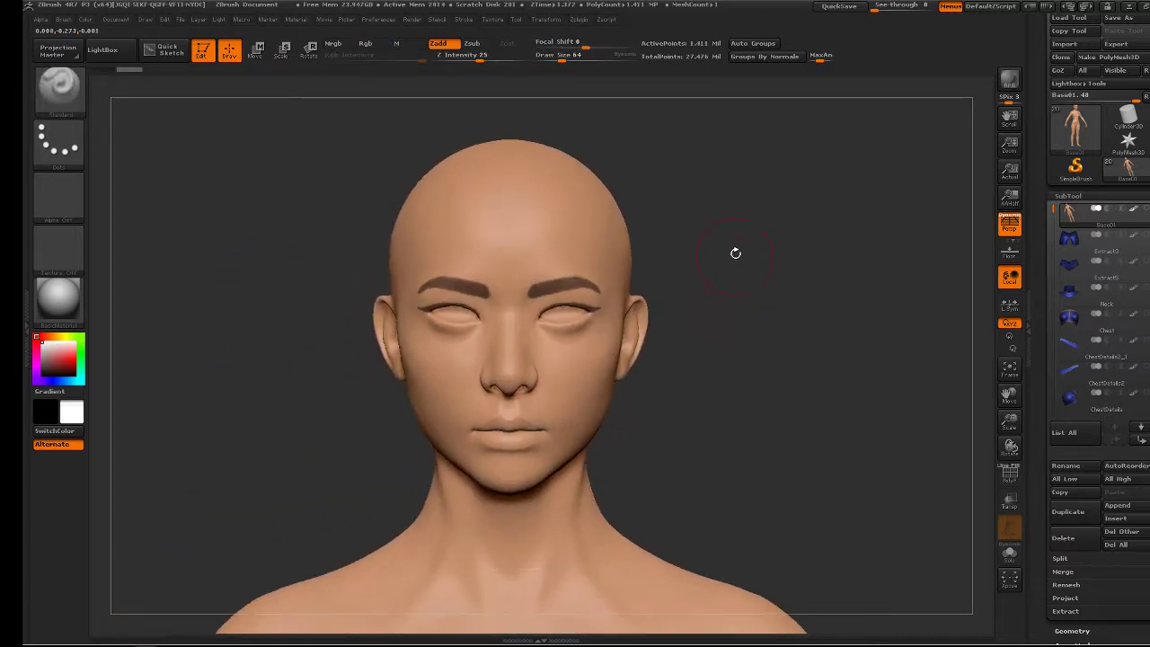
{"action": "left_click", "coordinate": [1069, 196]}
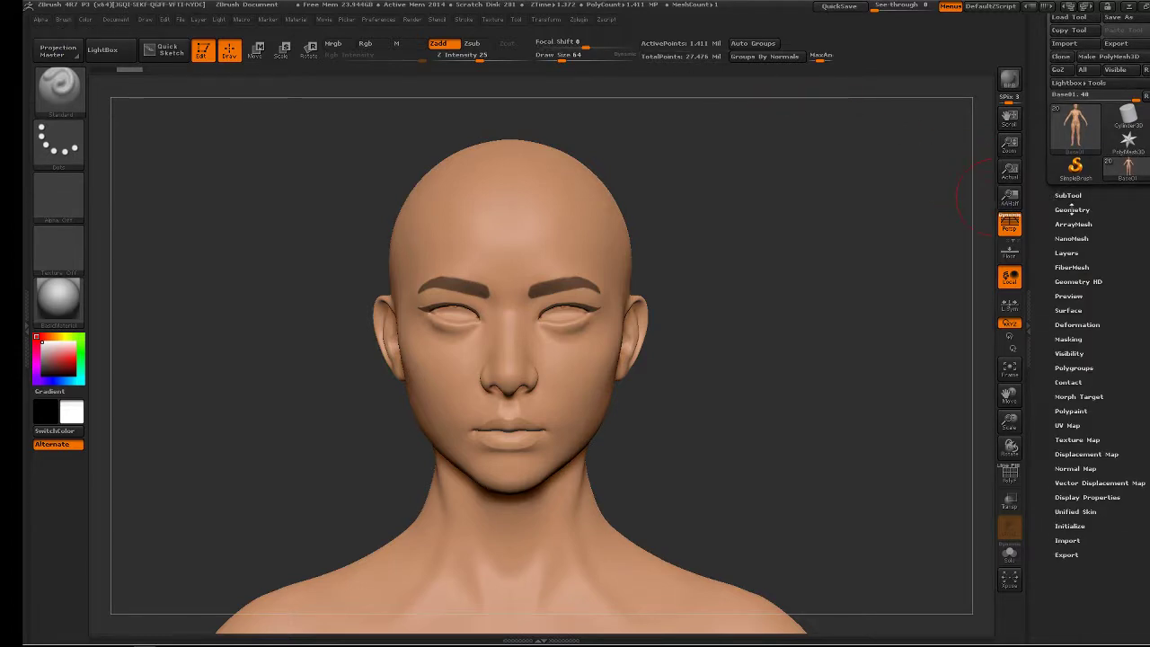
{"action": "left_click", "coordinate": [1072, 210]}
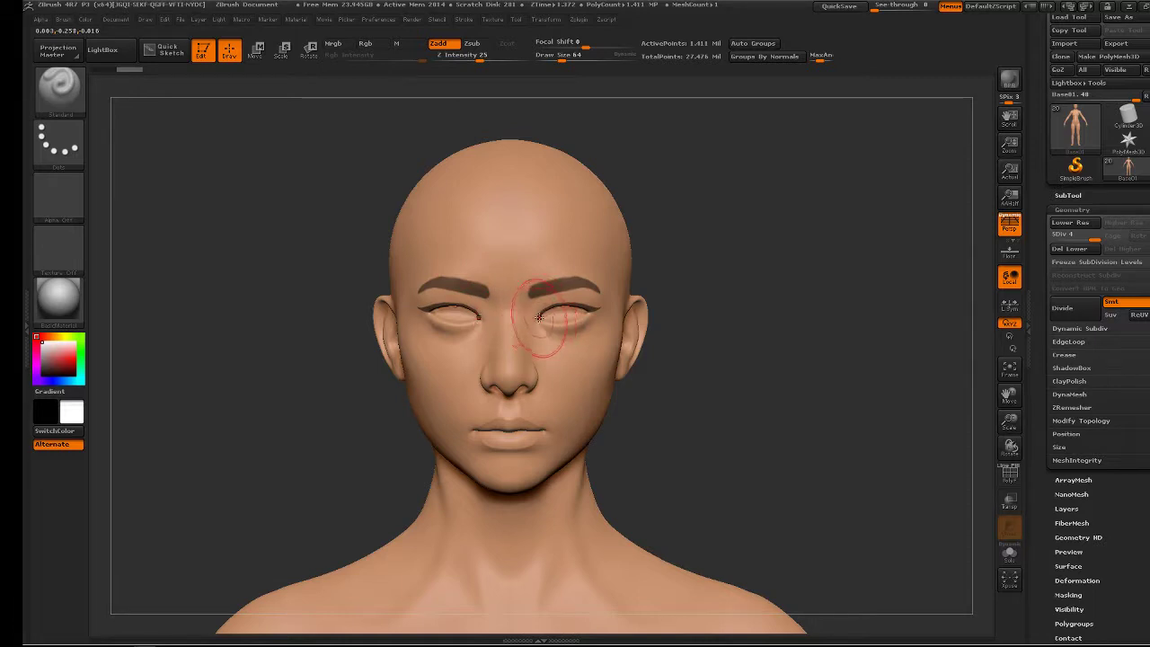
{"action": "mouse_move", "coordinate": [735, 256]}
{"action": "left_mouse_down"}
{"action": "mouse_move", "coordinate": [814, 258]}
{"action": "mouse_move", "coordinate": [746, 296]}
{"action": "left_mouse_up"}
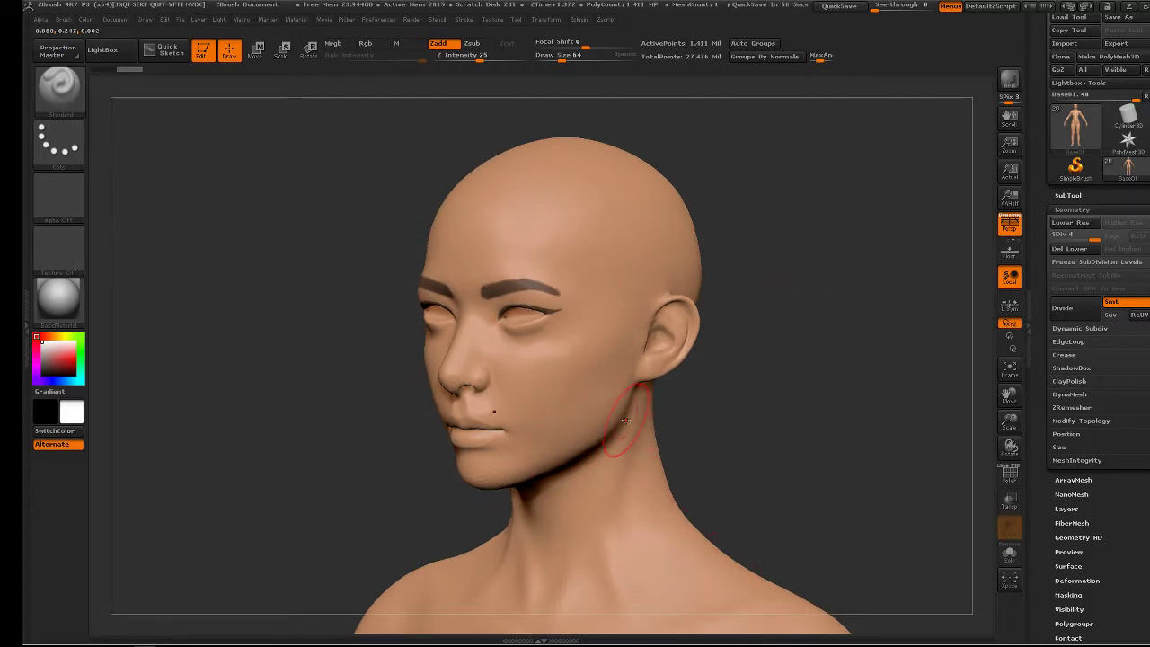
{"action": "left_click_drag", "start_coordinate": [852, 243], "coordinate": [839, 243], "text": "shift"}
{"action": "mouse_move", "coordinate": [785, 291]}
{"action": "left_mouse_down"}
{"action": "mouse_move", "coordinate": [795, 287]}
{"action": "mouse_move", "coordinate": [718, 294]}
{"action": "left_mouse_up"}
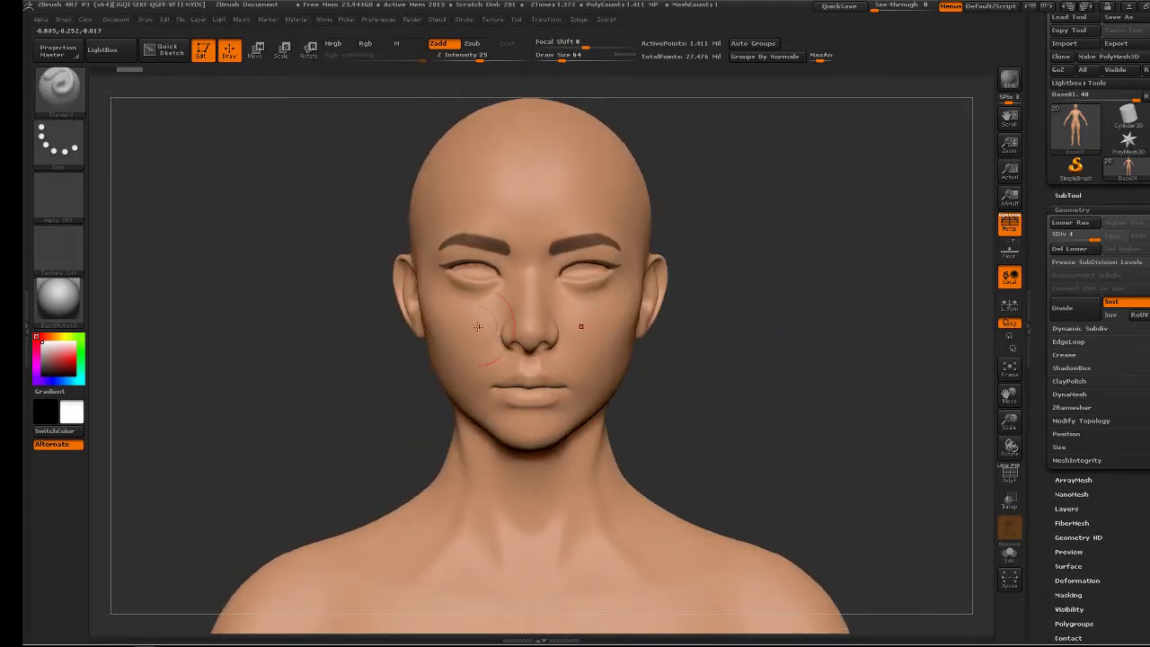
{"action": "left_click_drag", "start_coordinate": [800, 318], "coordinate": [823, 349], "text": "alt"}
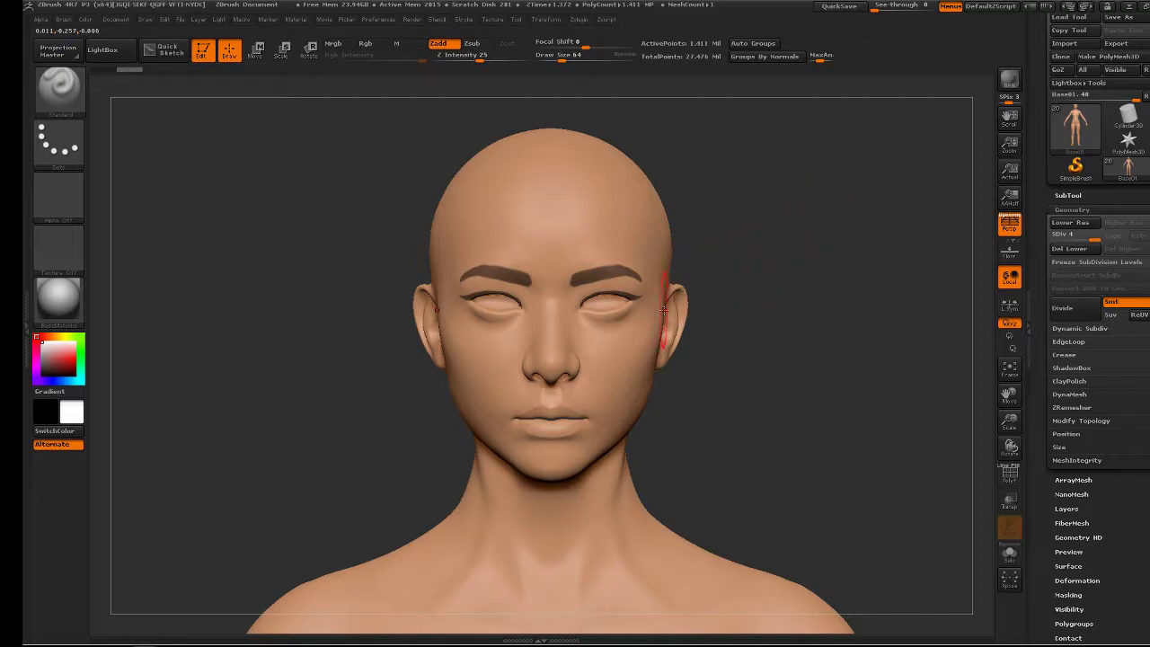
Show the Neck collar subtool together with the base body
{"action": "left_click", "coordinate": [1069, 195]}
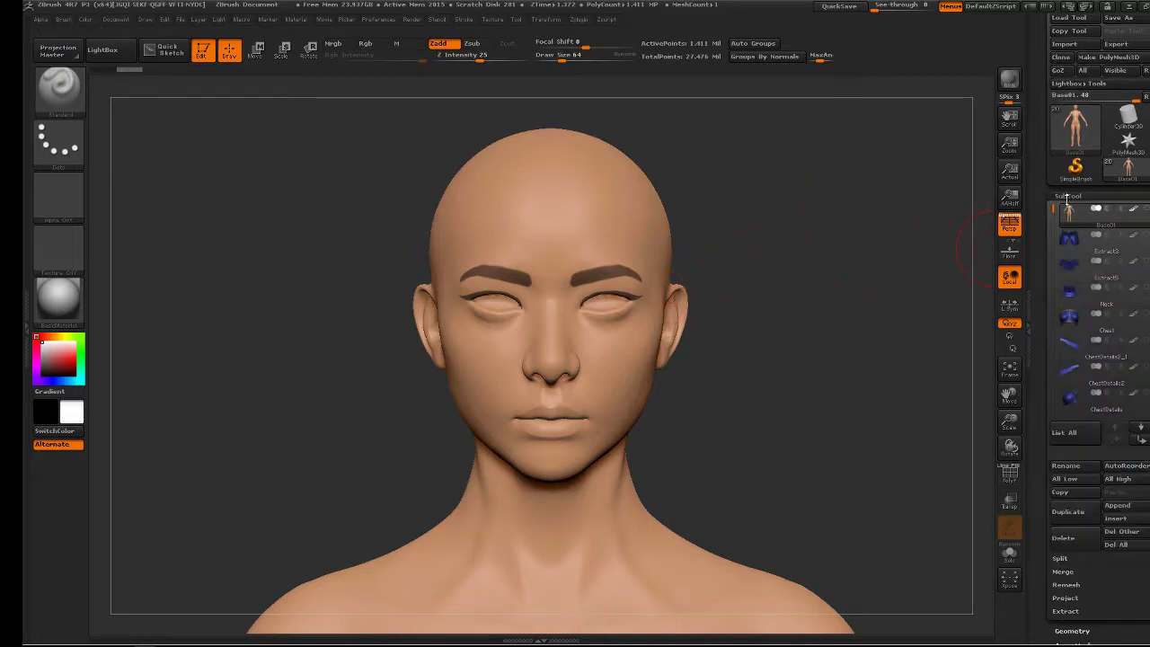
{"action": "left_click", "coordinate": [1147, 289]}
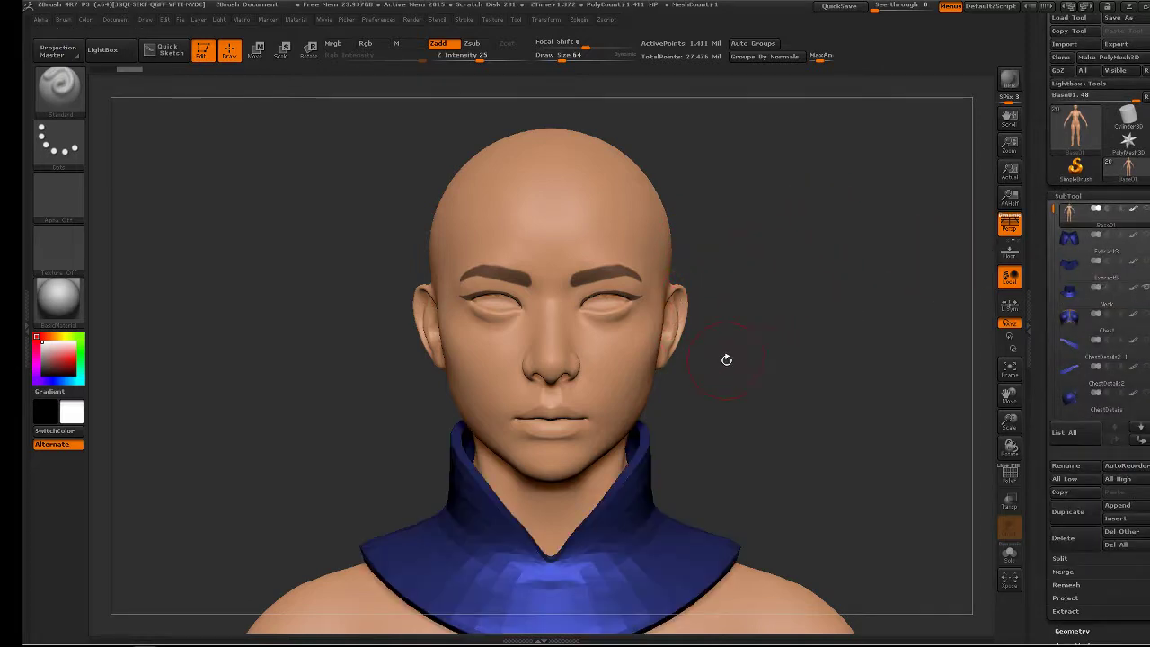
{"action": "left_click_drag", "start_coordinate": [782, 345], "coordinate": [528, 417]}
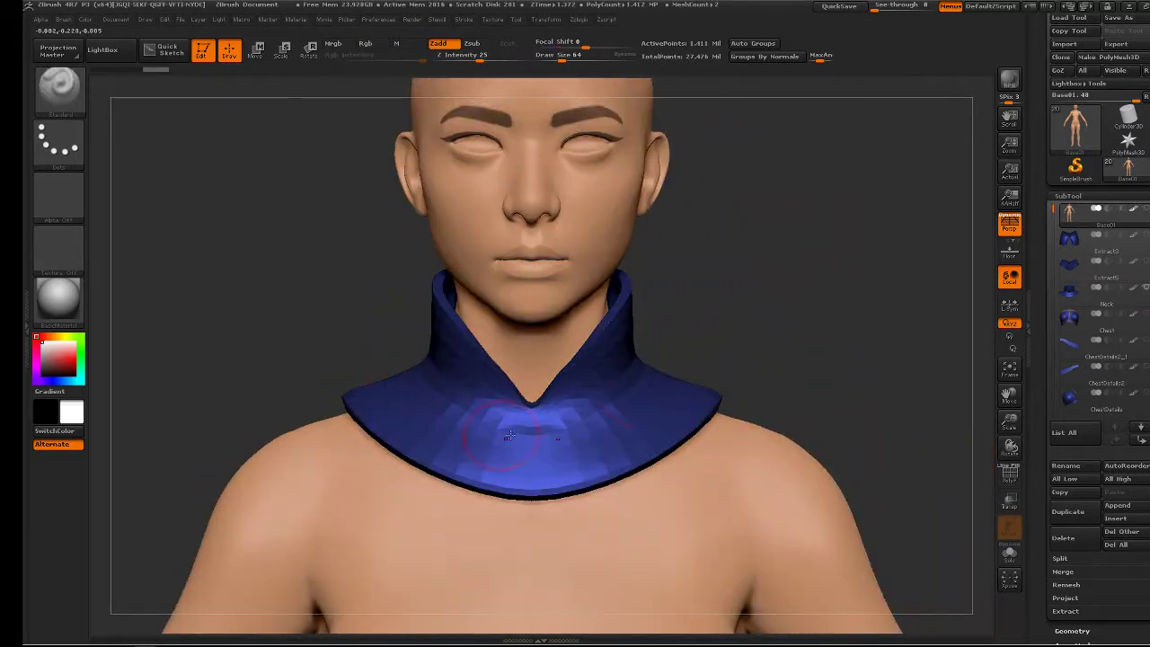
Examine the collar's fit around the neck and the painted face from the front and sides
{"action": "left_click_drag", "start_coordinate": [830, 256], "coordinate": [706, 285]}
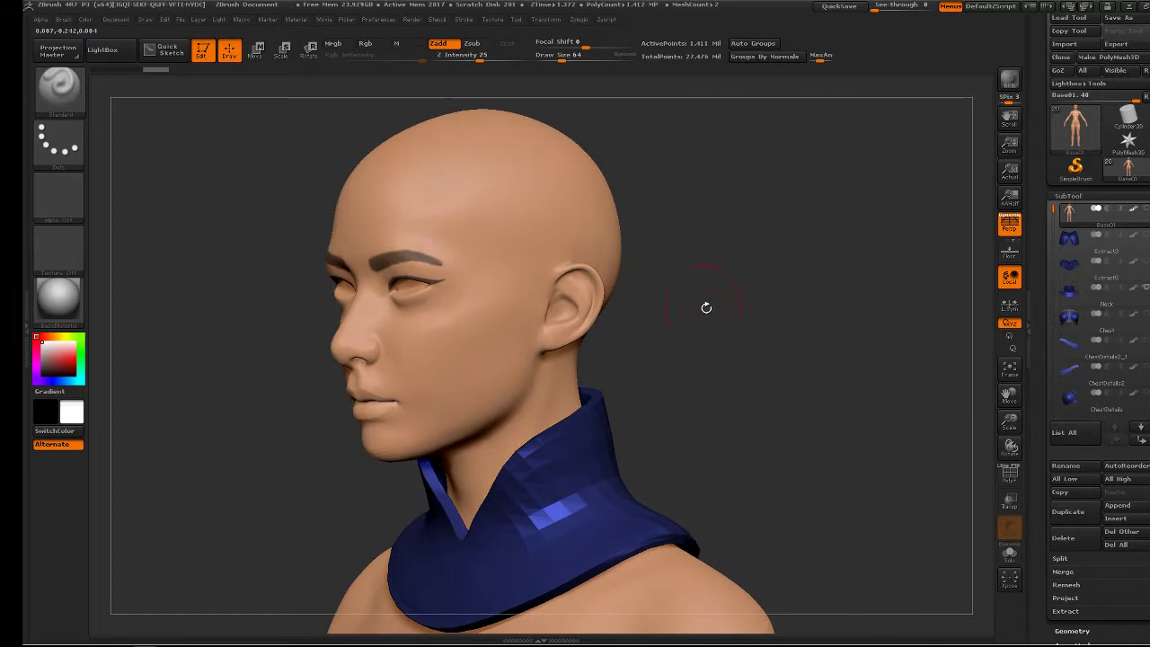
{"action": "left_click_drag", "start_coordinate": [827, 309], "coordinate": [585, 326]}
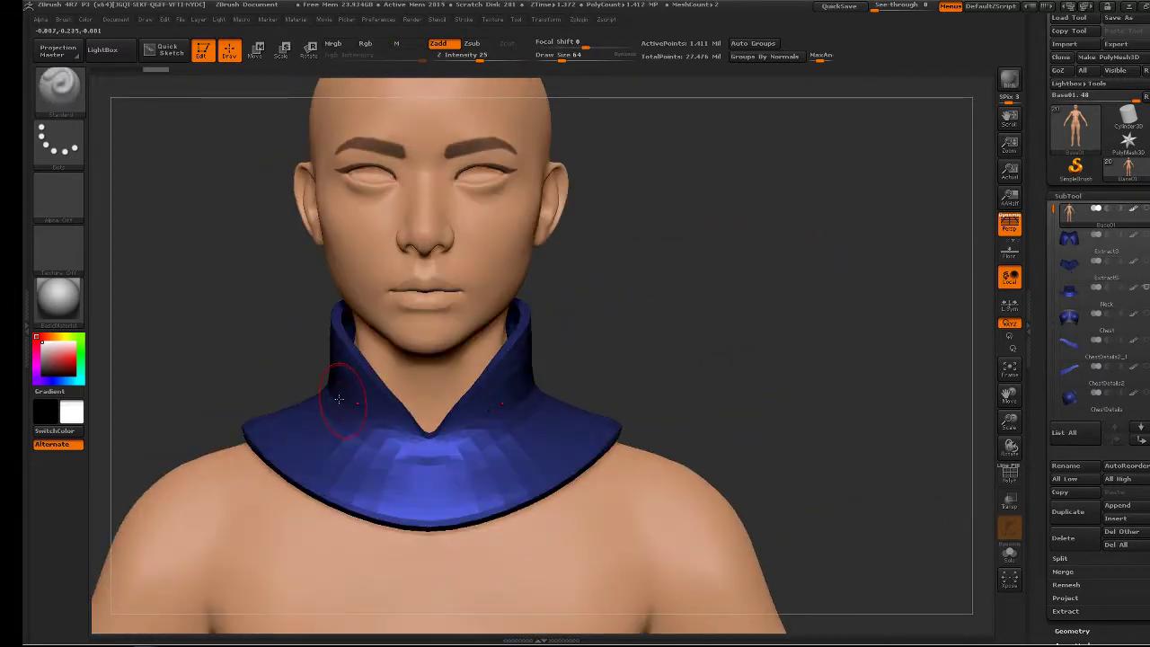
{"action": "left_click_drag", "start_coordinate": [705, 325], "coordinate": [604, 334]}
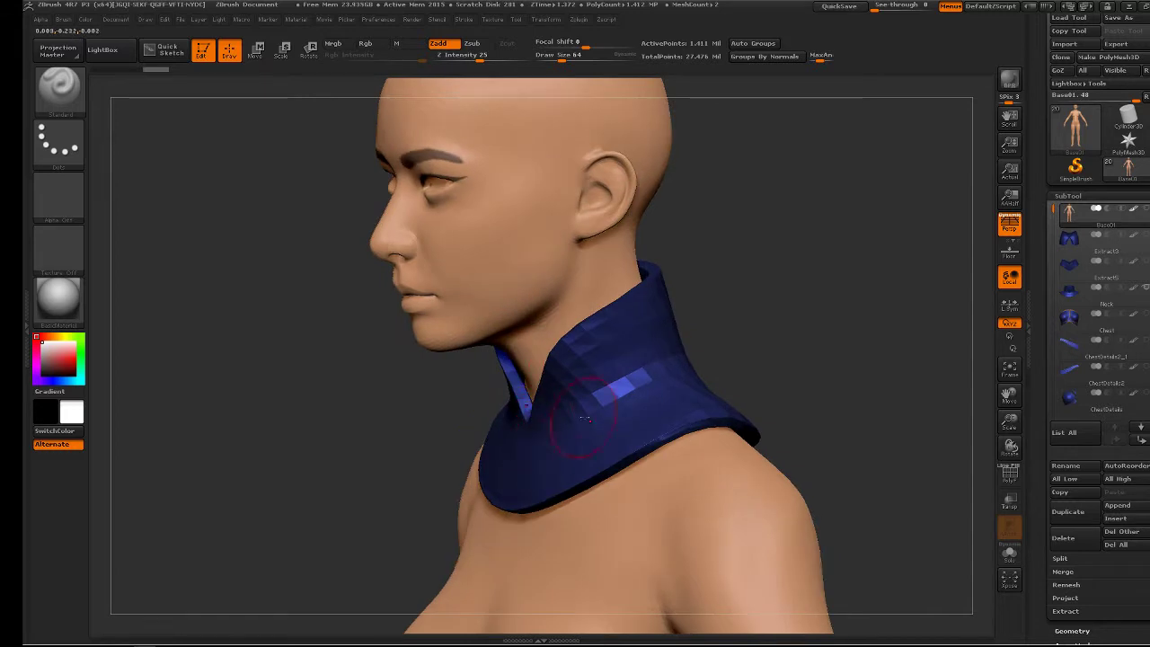
{"action": "left_click_drag", "start_coordinate": [730, 341], "coordinate": [732, 342]}
{"action": "left_click_drag", "start_coordinate": [802, 285], "coordinate": [883, 272]}
{"action": "left_click_drag", "start_coordinate": [665, 203], "coordinate": [852, 271], "text": "alt"}
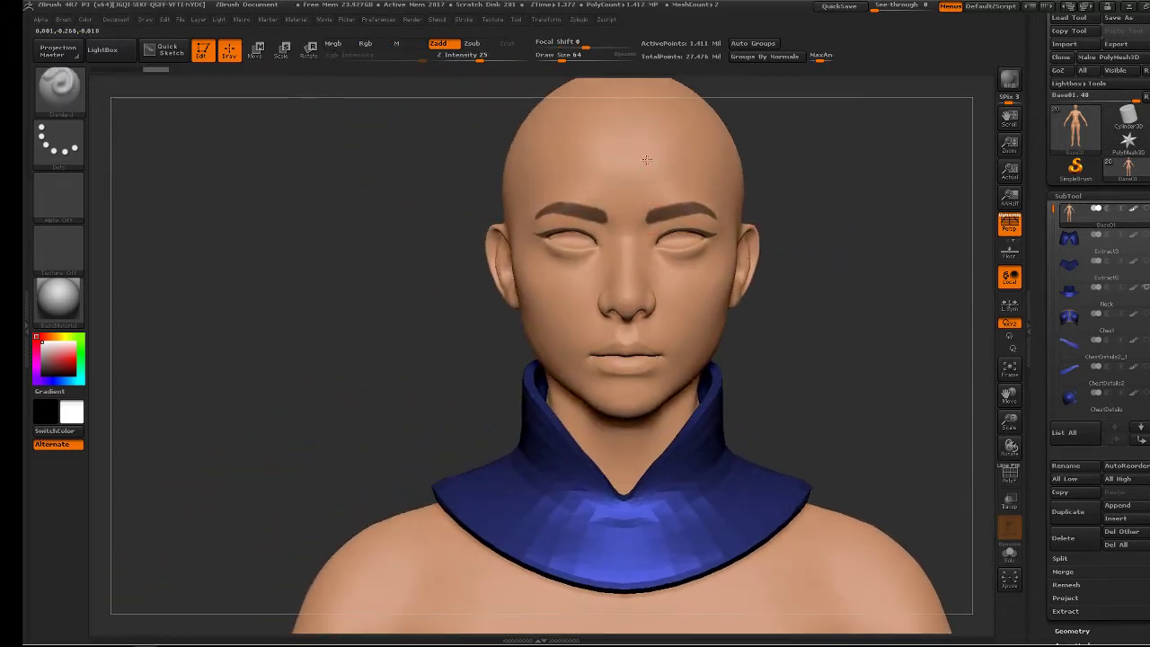
{"action": "mouse_move", "coordinate": [822, 218]}
{"action": "left_mouse_down"}
{"action": "mouse_move", "coordinate": [885, 212]}
{"action": "mouse_move", "coordinate": [833, 243]}
{"action": "mouse_move", "coordinate": [806, 230]}
{"action": "mouse_move", "coordinate": [807, 318]}
{"action": "left_mouse_up"}
{"action": "left_click_drag", "start_coordinate": [912, 286], "coordinate": [816, 279]}
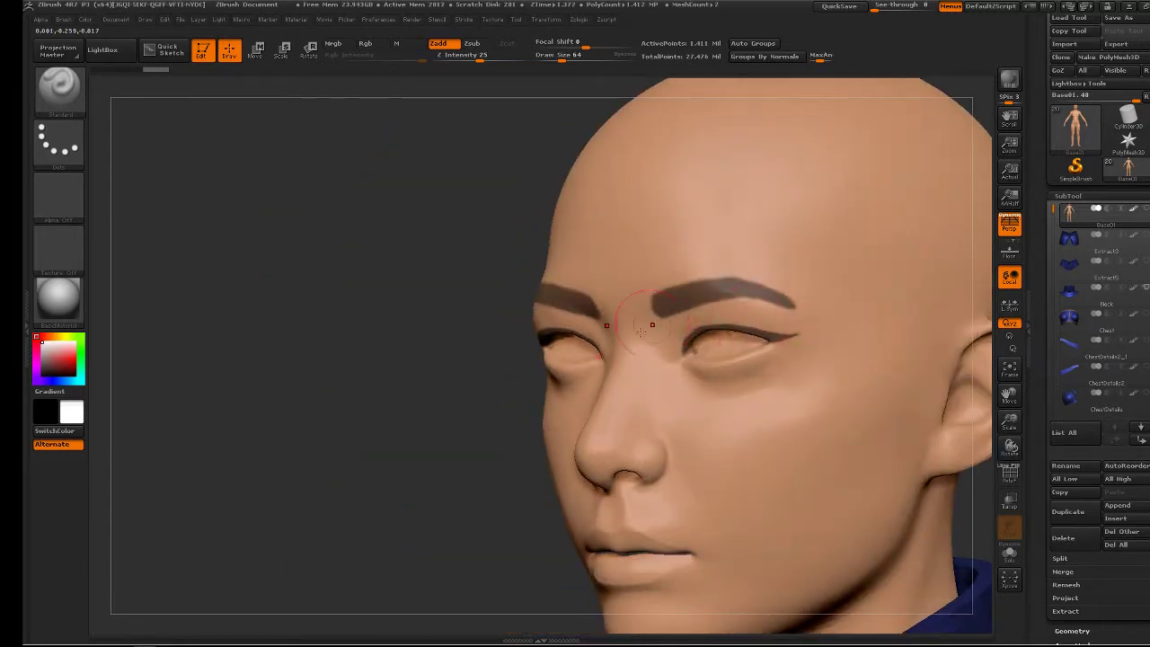
{"action": "left_click_drag", "start_coordinate": [356, 340], "coordinate": [431, 336], "text": "shift"}
{"action": "left_click_drag", "start_coordinate": [946, 239], "coordinate": [735, 267], "text": "alt"}
{"action": "left_click_drag", "start_coordinate": [734, 277], "coordinate": [837, 260]}
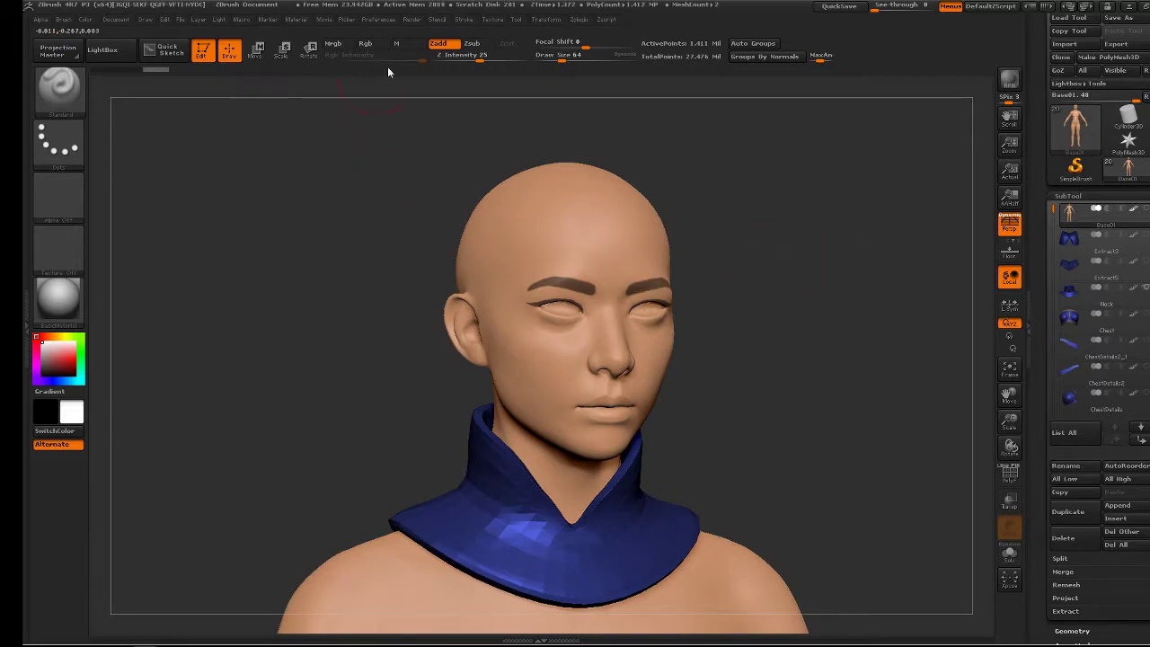
Cover the painted eyebrows and eyeliner with the skin colour in Rgb-only mode, and restore Zadd sculpting with Rgb off
{"action": "left_click", "coordinate": [368, 45]}
{"action": "left_click", "coordinate": [460, 43]}
{"action": "mouse_move", "coordinate": [76, 411]}
{"action": "left_mouse_down"}
{"action": "mouse_move", "coordinate": [584, 256]}
{"action": "mouse_move", "coordinate": [523, 290]}
{"action": "mouse_move", "coordinate": [557, 320]}
{"action": "left_mouse_up"}
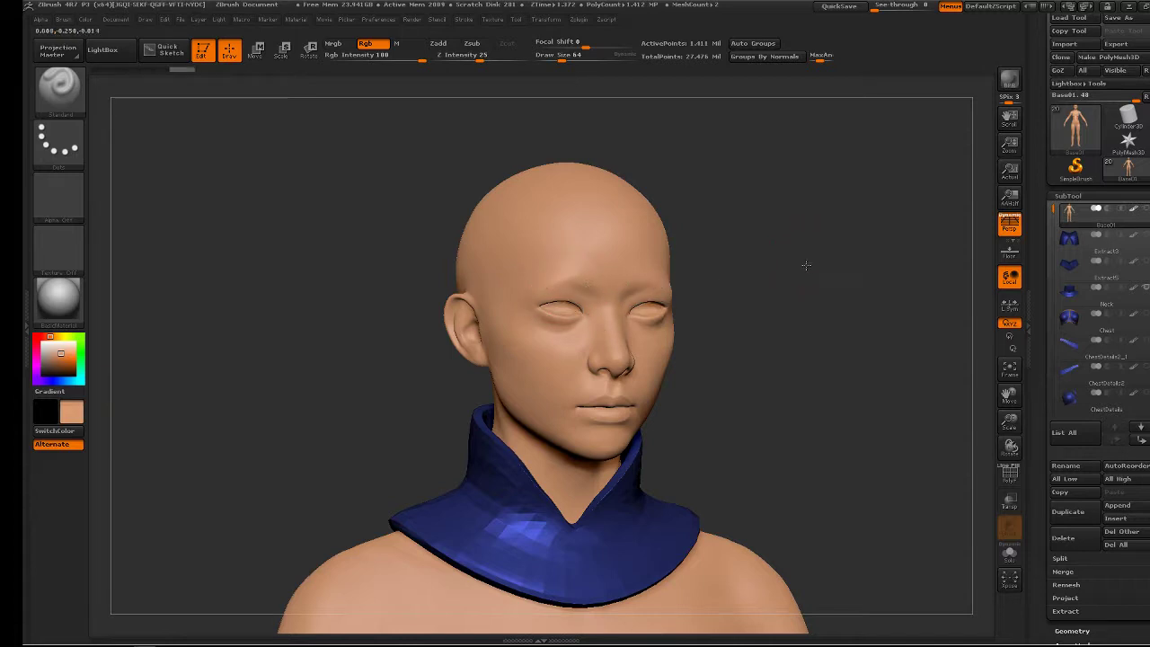
{"action": "left_click_drag", "start_coordinate": [809, 261], "coordinate": [780, 265], "text": "shift"}
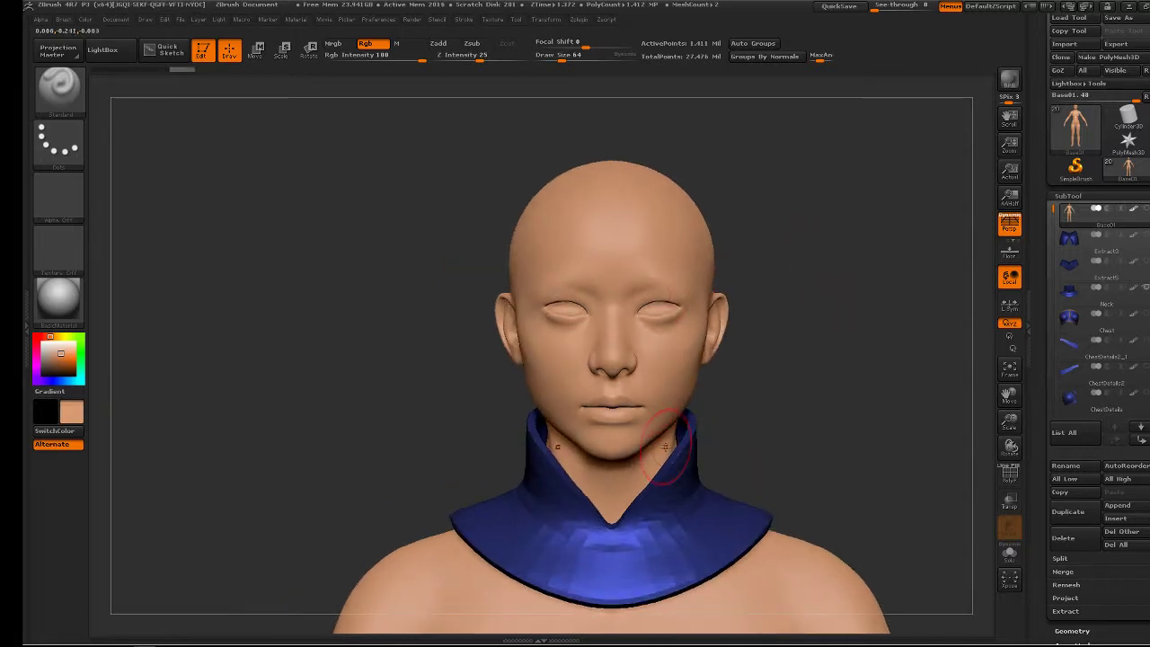
{"action": "left_click", "coordinate": [438, 44]}
{"action": "left_click", "coordinate": [364, 43]}
Examine the unpainted head, facial features and ear in close-up from several angles
{"action": "left_click_drag", "start_coordinate": [760, 263], "coordinate": [842, 316]}
{"action": "left_click_drag", "start_coordinate": [757, 300], "coordinate": [688, 311]}
{"action": "left_click_drag", "start_coordinate": [852, 213], "coordinate": [850, 309]}
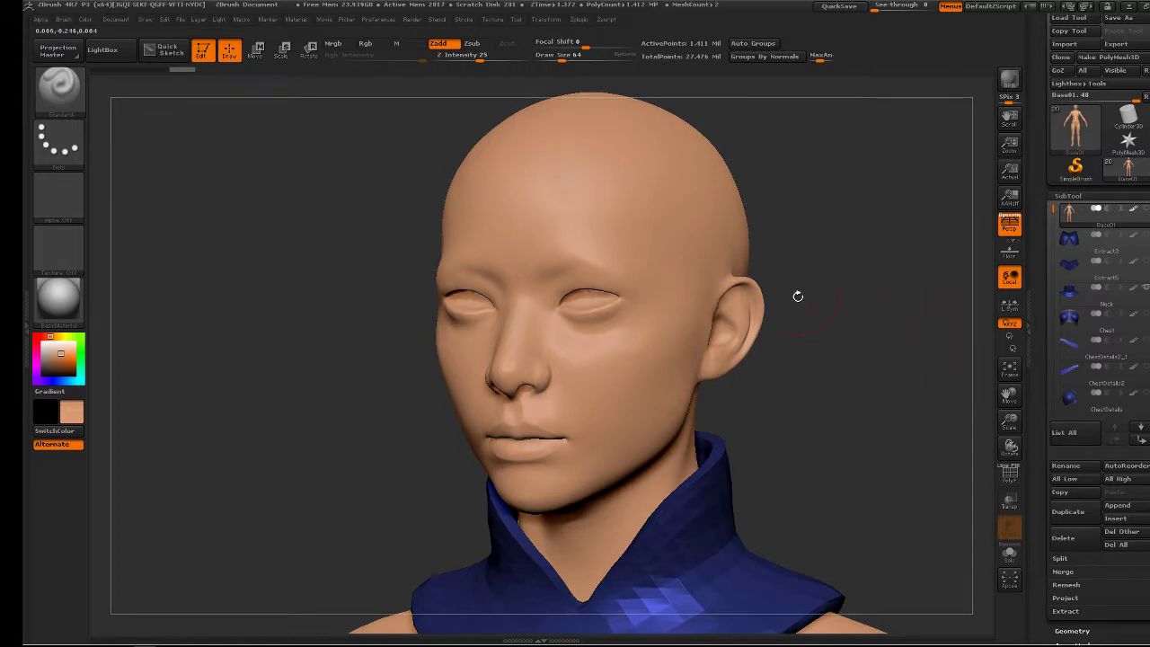
{"action": "left_click_drag", "start_coordinate": [860, 313], "coordinate": [892, 323]}
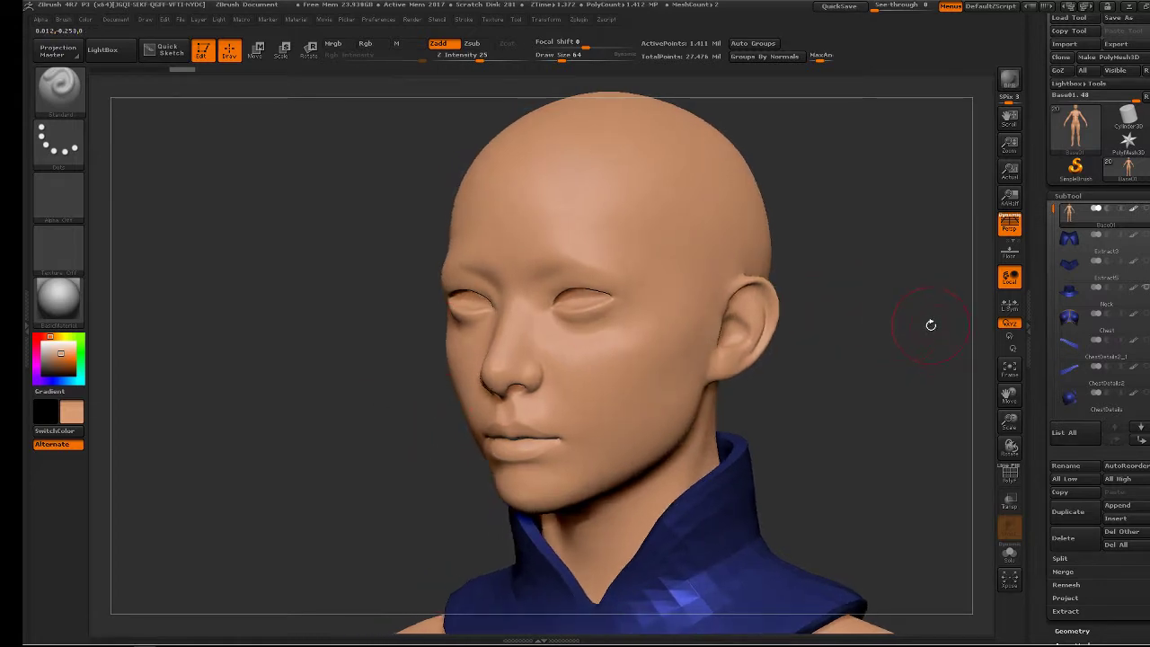
{"action": "left_click_drag", "start_coordinate": [854, 257], "coordinate": [828, 476]}
{"action": "left_click_drag", "start_coordinate": [216, 242], "coordinate": [386, 292], "text": "alt"}
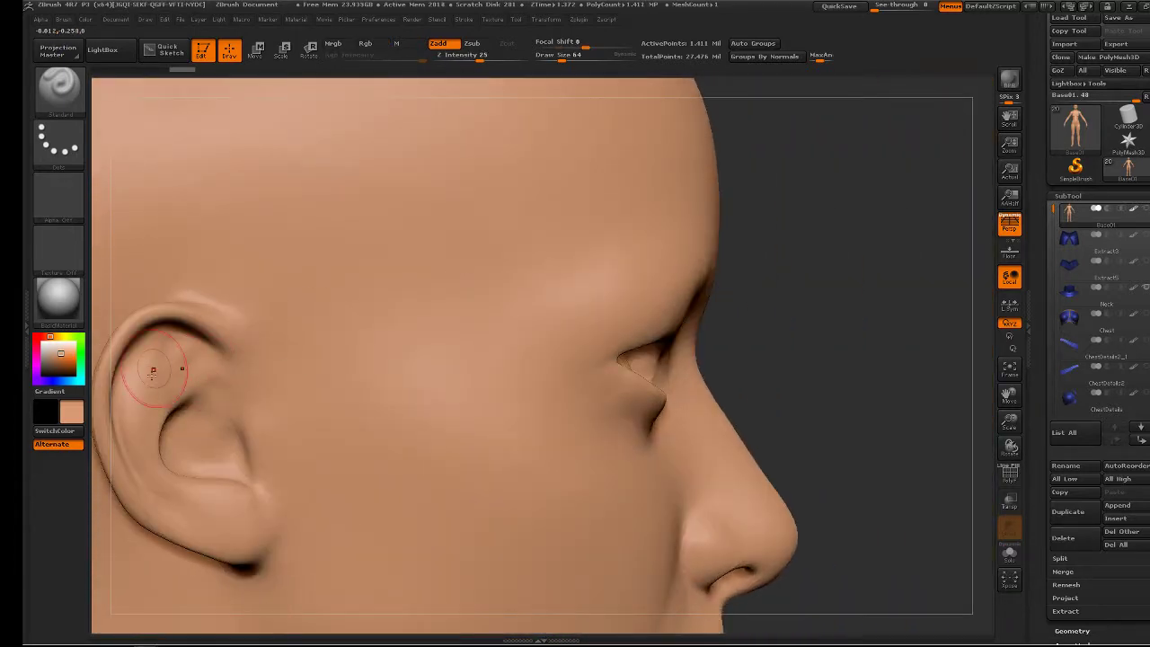
{"action": "left_click_drag", "start_coordinate": [896, 283], "coordinate": [914, 329], "text": "alt"}
{"action": "left_click_drag", "start_coordinate": [319, 358], "coordinate": [339, 385], "text": "alt"}
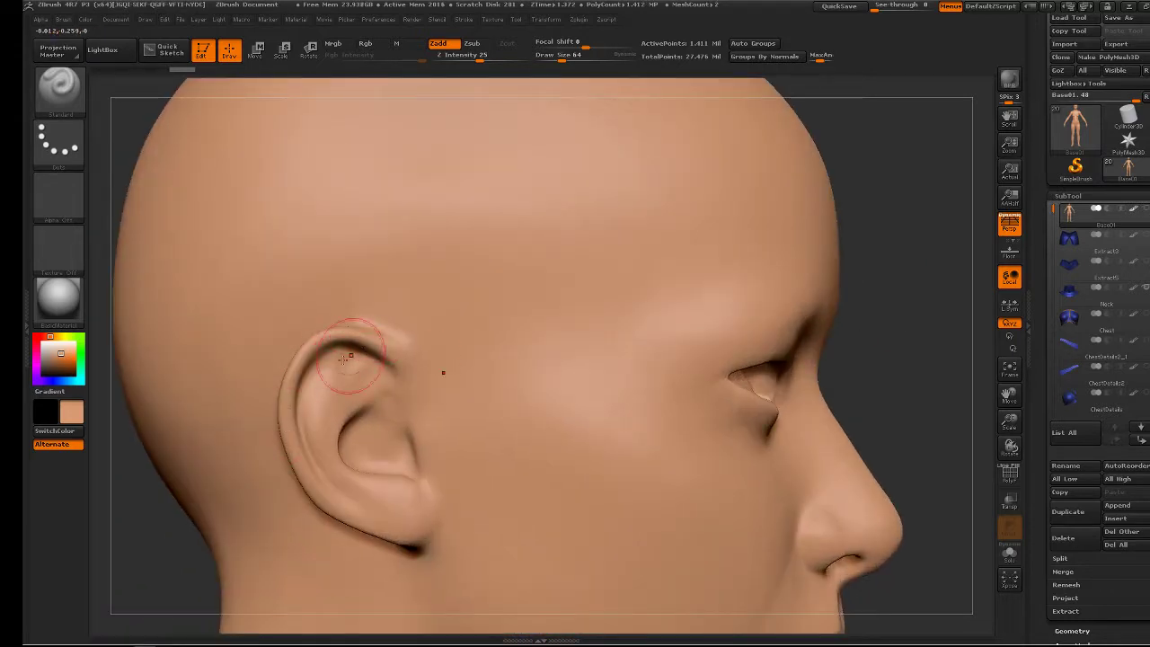
{"action": "left_click_drag", "start_coordinate": [946, 323], "coordinate": [908, 326]}
{"action": "left_click_drag", "start_coordinate": [209, 464], "coordinate": [194, 468]}
{"action": "left_click_drag", "start_coordinate": [455, 400], "coordinate": [120, 383], "text": "alt"}
{"action": "mouse_move", "coordinate": [797, 310]}
{"action": "left_mouse_down"}
{"action": "mouse_move", "coordinate": [831, 351]}
{"action": "mouse_move", "coordinate": [816, 282]}
{"action": "mouse_move", "coordinate": [834, 301]}
{"action": "mouse_move", "coordinate": [802, 297]}
{"action": "left_mouse_up"}
{"action": "left_click_drag", "start_coordinate": [802, 297], "coordinate": [724, 304], "text": "alt"}
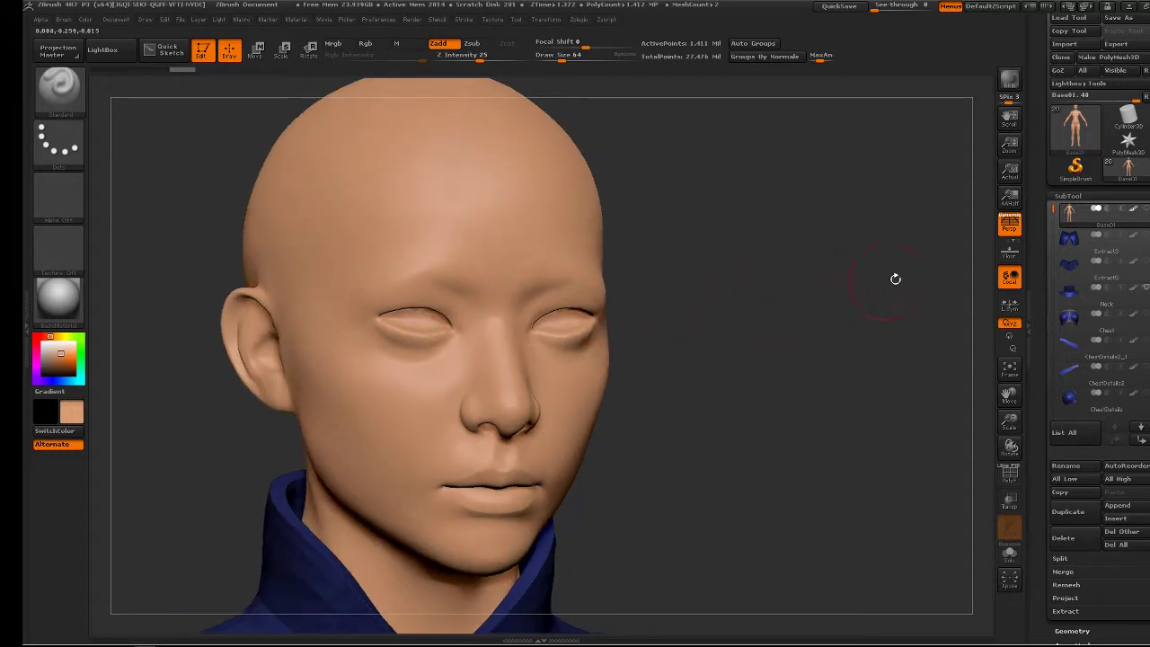
Duplicate the Base01 body subtool
{"action": "left_click", "coordinate": [1066, 512]}
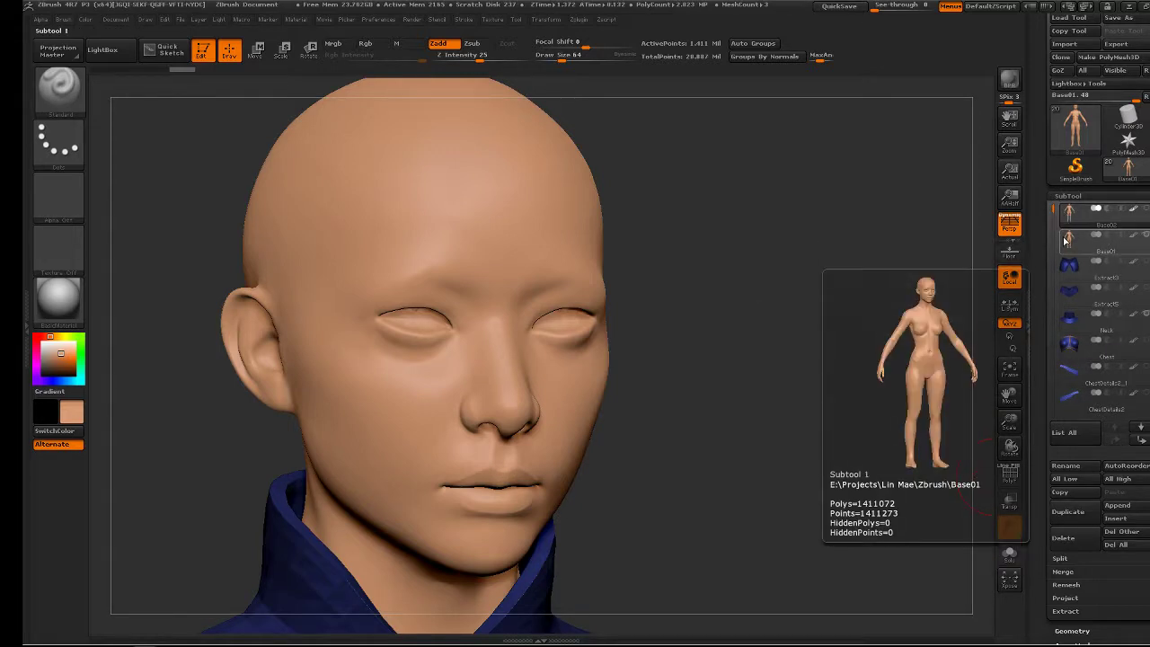
{"action": "left_click_drag", "start_coordinate": [934, 307], "coordinate": [813, 291]}
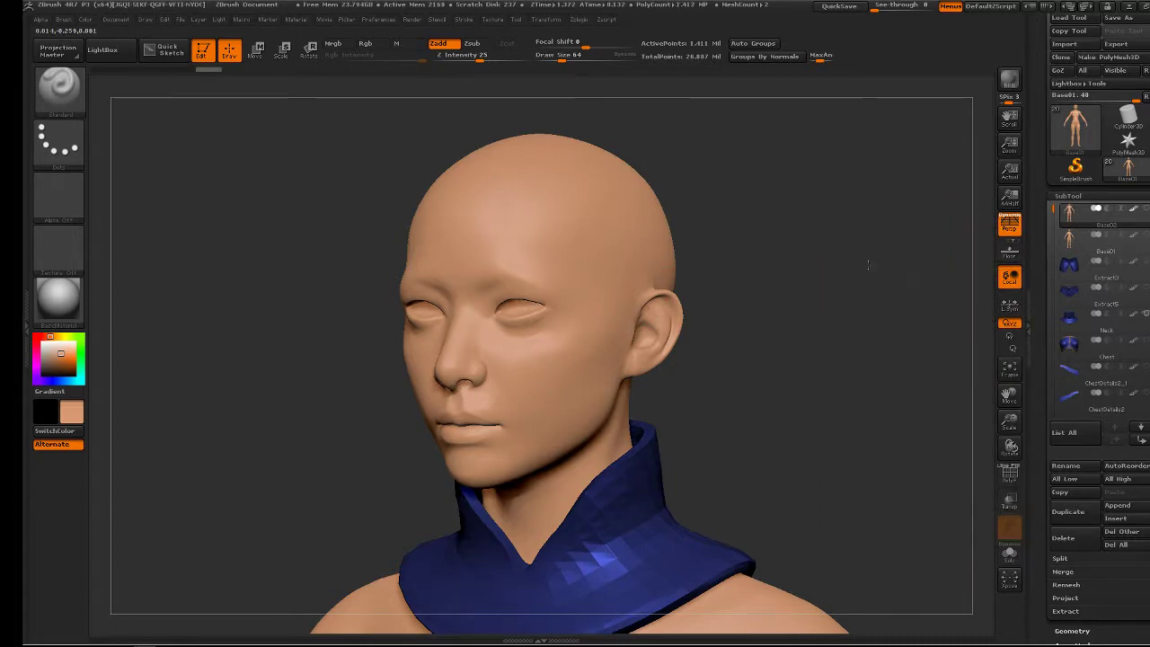
{"action": "left_click_drag", "start_coordinate": [867, 264], "coordinate": [867, 278], "text": "shift"}
Show the polygroup wireframe on the duplicated body, with the Standard brush active
{"action": "key", "text": "b"}
{"action": "key", "text": "c"}
{"action": "key", "text": "b"}
{"action": "key", "text": "shift+f"}
{"action": "key", "text": "b"}
{"action": "key", "text": "s"}
{"action": "key", "text": "t"}
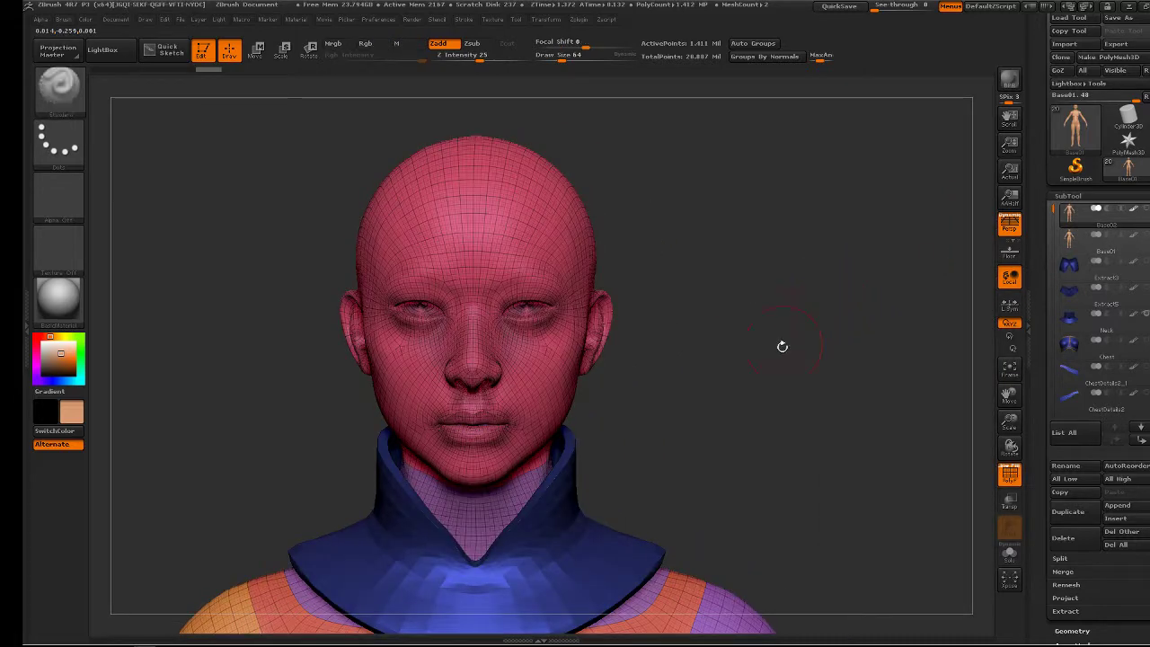
Isolate the head and neck polygroups of the duplicated body, hiding the rest of its mesh
{"action": "left_click_drag", "start_coordinate": [793, 342], "coordinate": [853, 188], "text": "alt"}
{"action": "mouse_move", "coordinate": [930, 266]}
{"action": "left_mouse_down"}
{"action": "mouse_move", "coordinate": [858, 273]}
{"action": "mouse_move", "coordinate": [802, 323]}
{"action": "mouse_move", "coordinate": [683, 249]}
{"action": "left_mouse_up"}
{"action": "left_click_drag", "start_coordinate": [807, 333], "coordinate": [790, 281], "text": "alt"}
{"action": "left_click_drag", "start_coordinate": [706, 159], "coordinate": [773, 468], "text": "alt"}
{"action": "left_click_drag", "start_coordinate": [663, 193], "coordinate": [737, 279]}
{"action": "left_click_drag", "start_coordinate": [270, 432], "coordinate": [377, 451]}
{"action": "left_click_drag", "start_coordinate": [786, 379], "coordinate": [885, 295], "text": "shift"}
{"action": "left_click_drag", "start_coordinate": [750, 297], "coordinate": [971, 297], "text": "alt"}
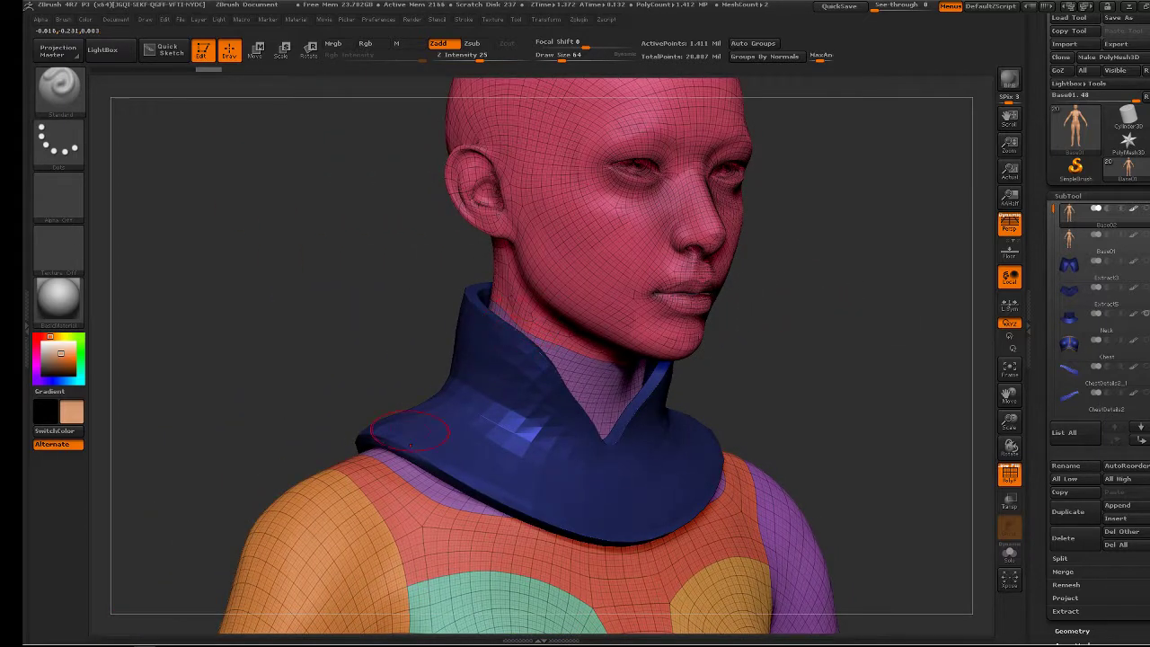
{"action": "key", "text": "ctrl+shift"}
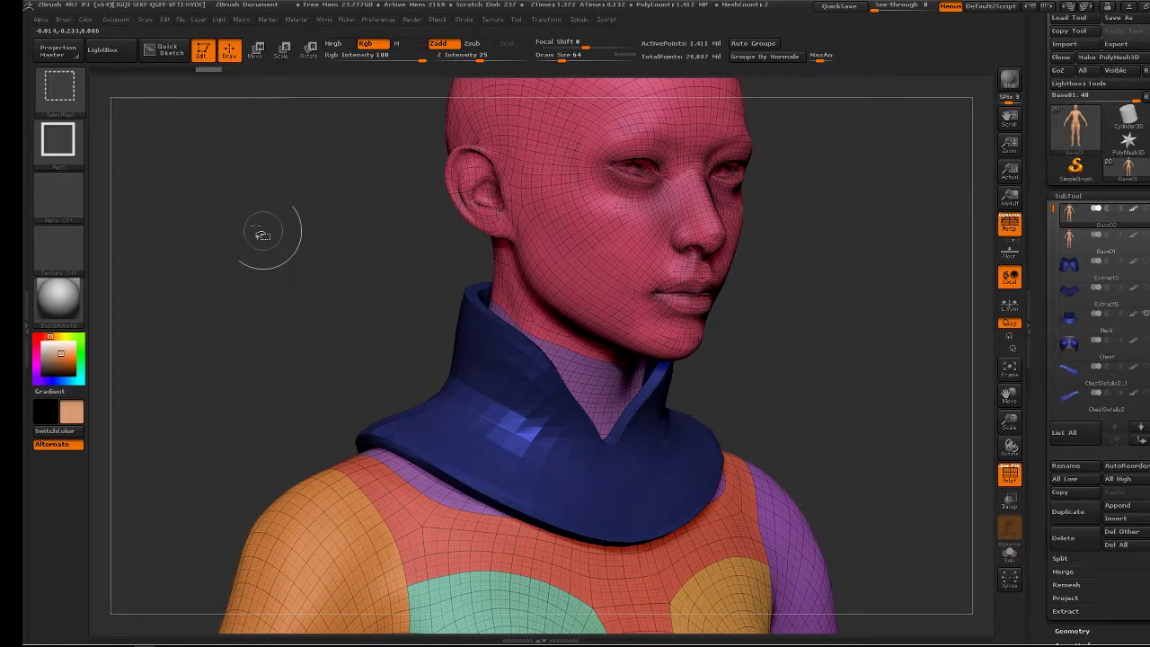
{"action": "left_click", "coordinate": [560, 345], "text": "ctrl+shift"}
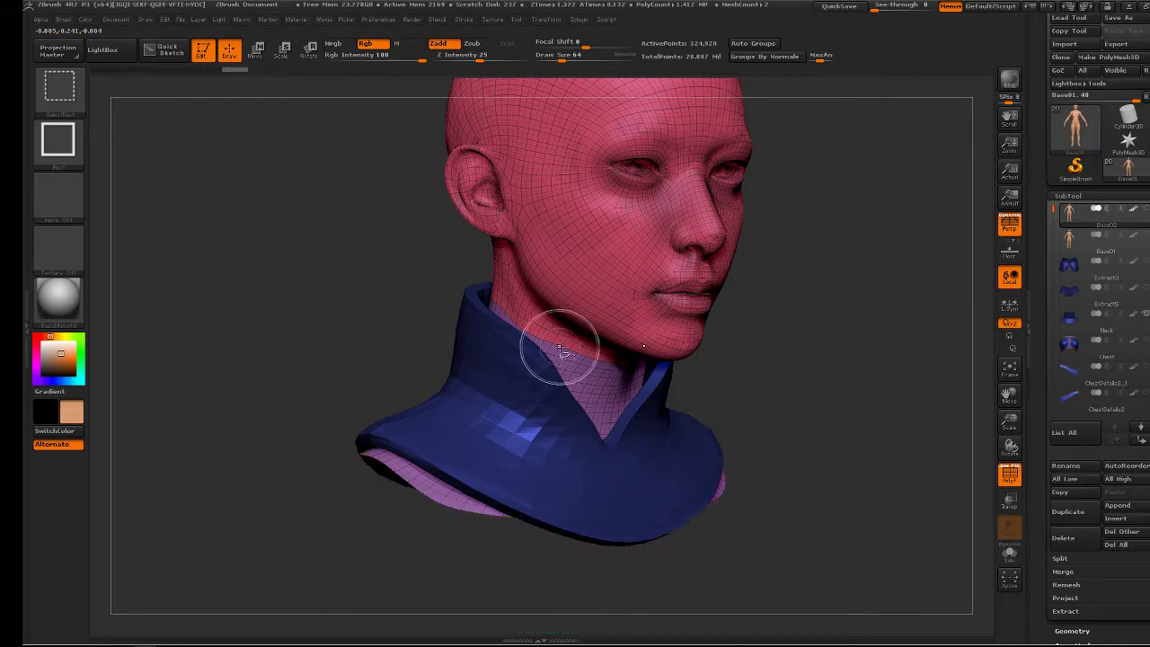
{"action": "left_click_drag", "start_coordinate": [822, 364], "coordinate": [872, 287], "text": "alt"}
{"action": "left_click_drag", "start_coordinate": [755, 279], "coordinate": [784, 304], "text": "shift"}
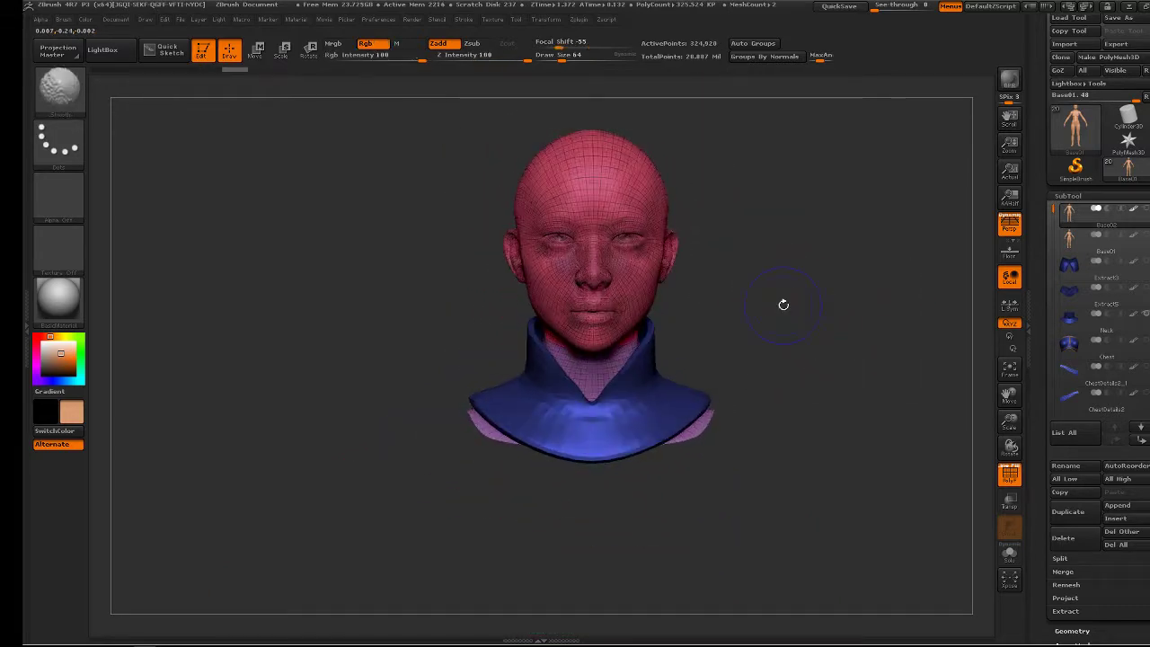
Set the isolated head and neck mesh to subdivision level 1
{"action": "left_click", "coordinate": [1081, 196]}
{"action": "left_click", "coordinate": [1078, 210]}
{"action": "left_click_drag", "start_coordinate": [1077, 236], "coordinate": [1019, 249]}
{"action": "left_click_drag", "start_coordinate": [755, 315], "coordinate": [719, 289]}
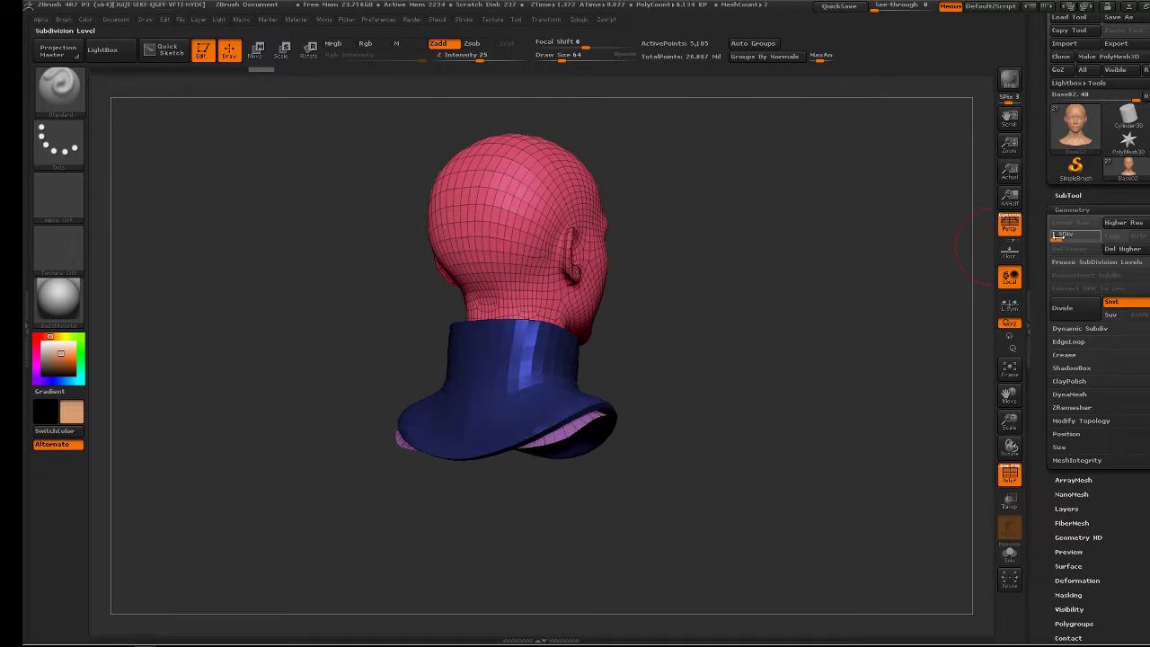
{"action": "left_click_drag", "start_coordinate": [876, 259], "coordinate": [685, 308]}
{"action": "left_click_drag", "start_coordinate": [816, 312], "coordinate": [962, 301]}
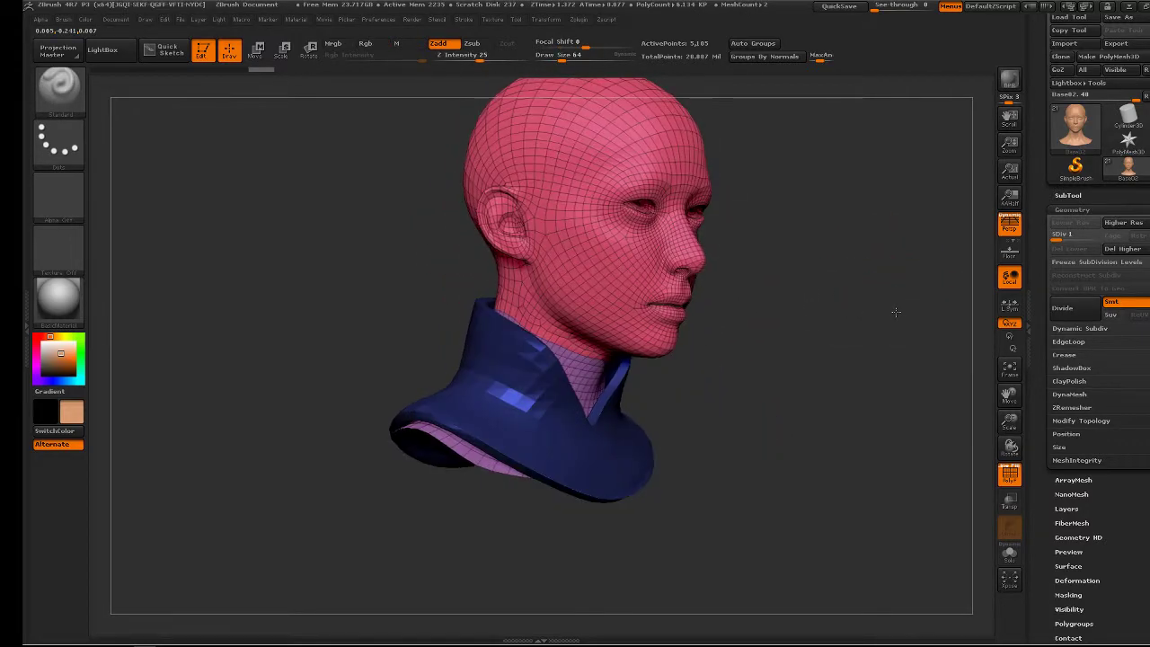